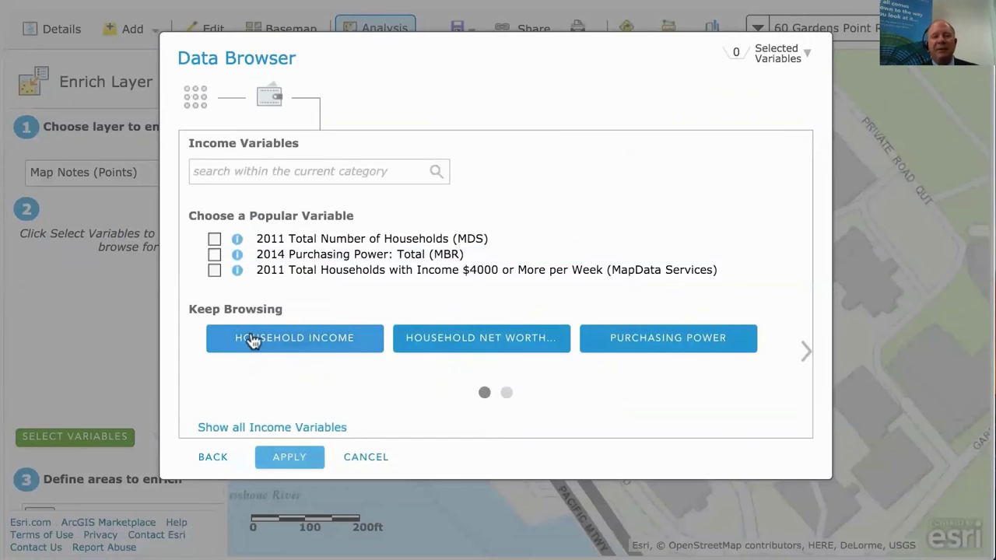
- Select a household income variable for enrichment and browse the Food (MapData Services) spending variables on fruit, vegetables and baked foods
left_click(253, 338)
left_click(244, 178)
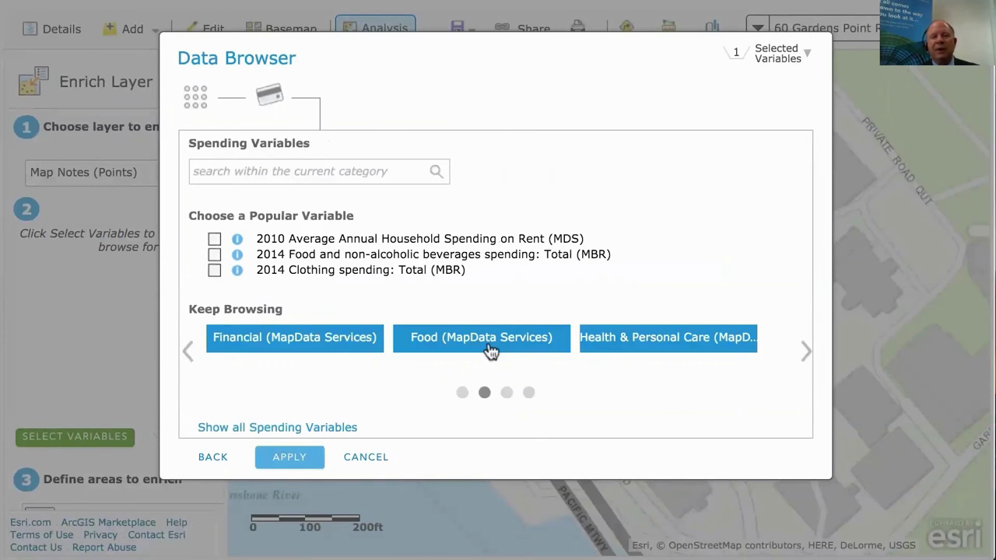
left_click(490, 352)
left_click(197, 160)
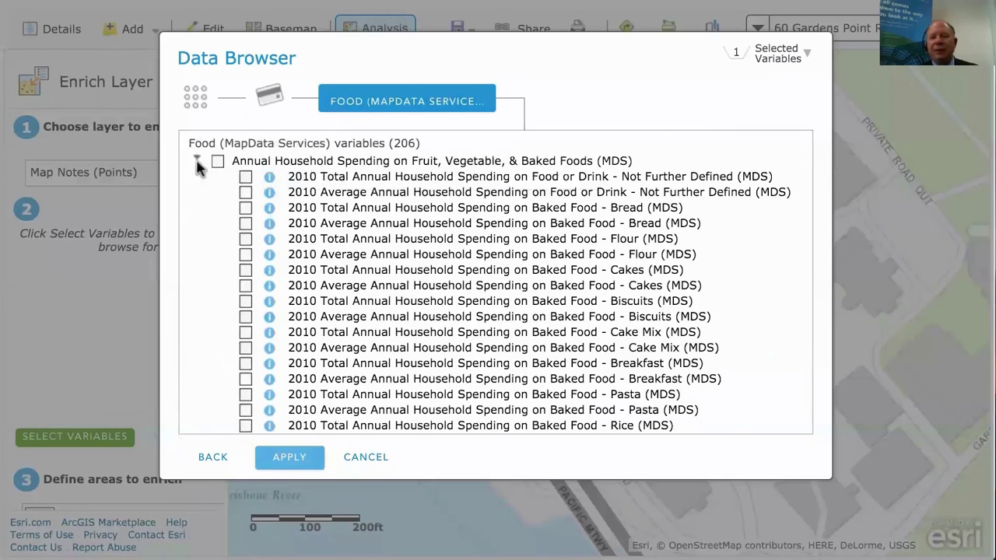
scroll(386, 277, "down", 5)
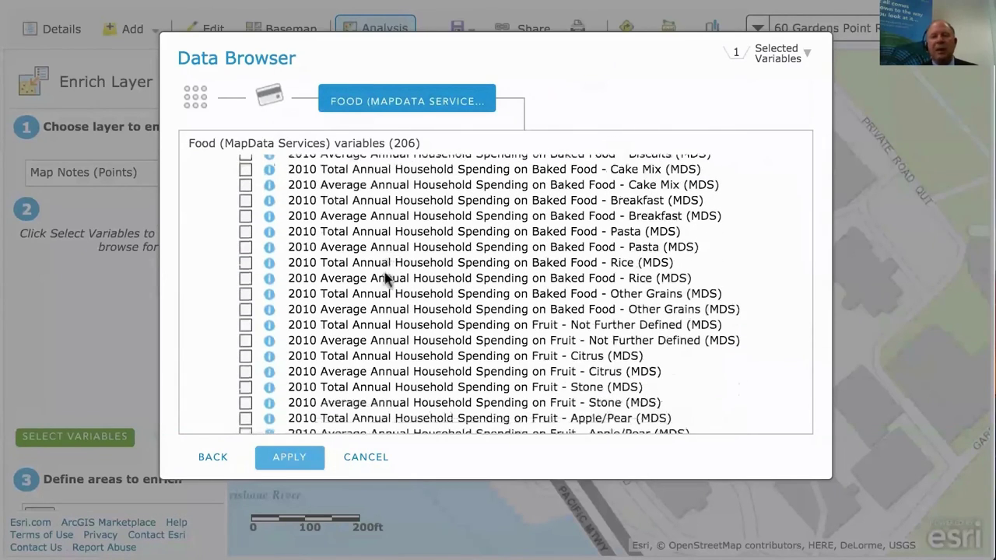
scroll(386, 277, "down", 3)
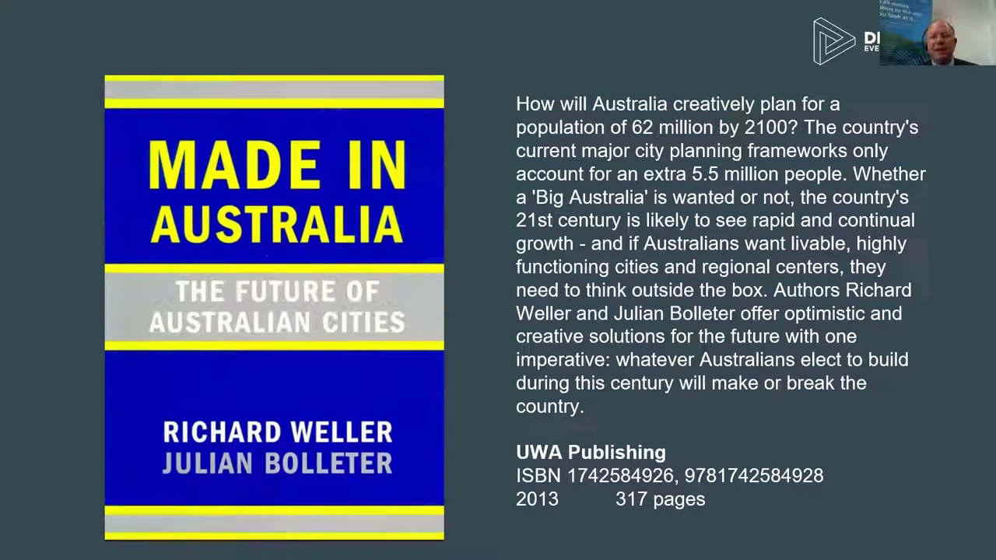
key("Right")
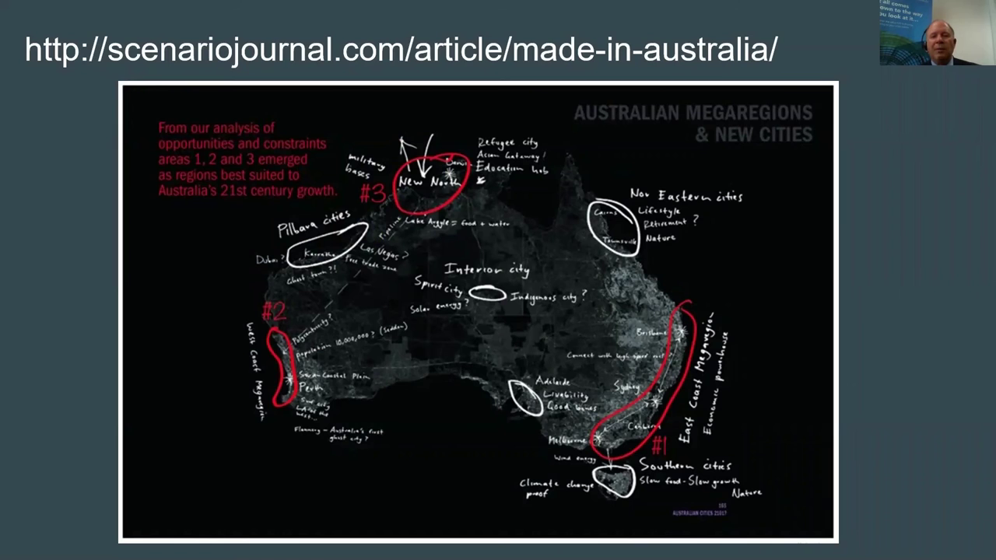
- Switch to the GeoPlanner project and look over its scenario design and evaluation tools
key("alt+Tab")
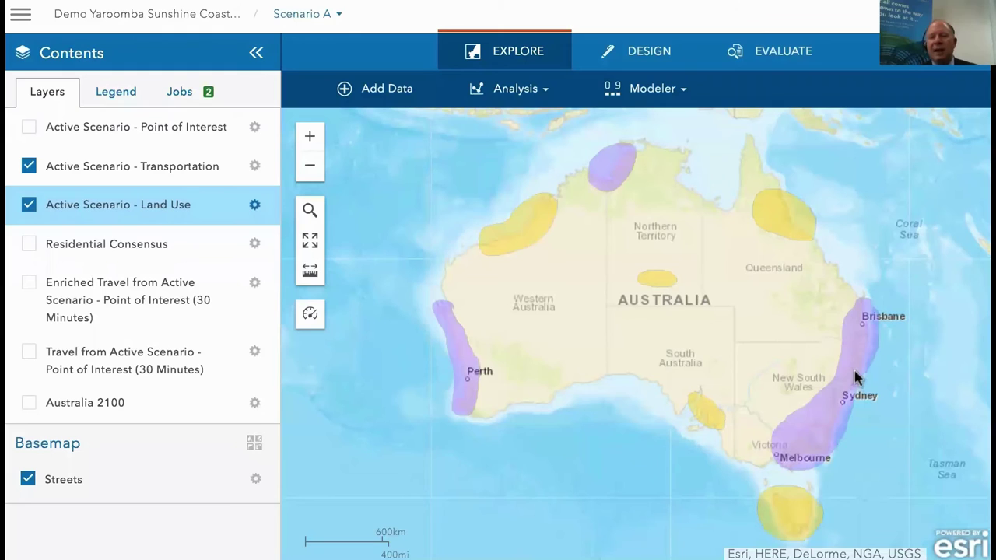
left_click(792, 60)
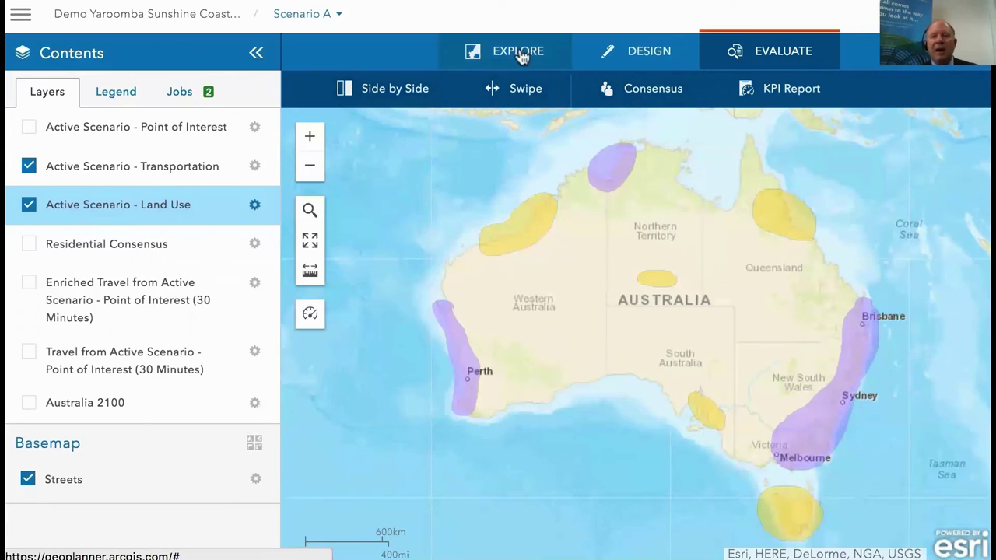
left_click(630, 53)
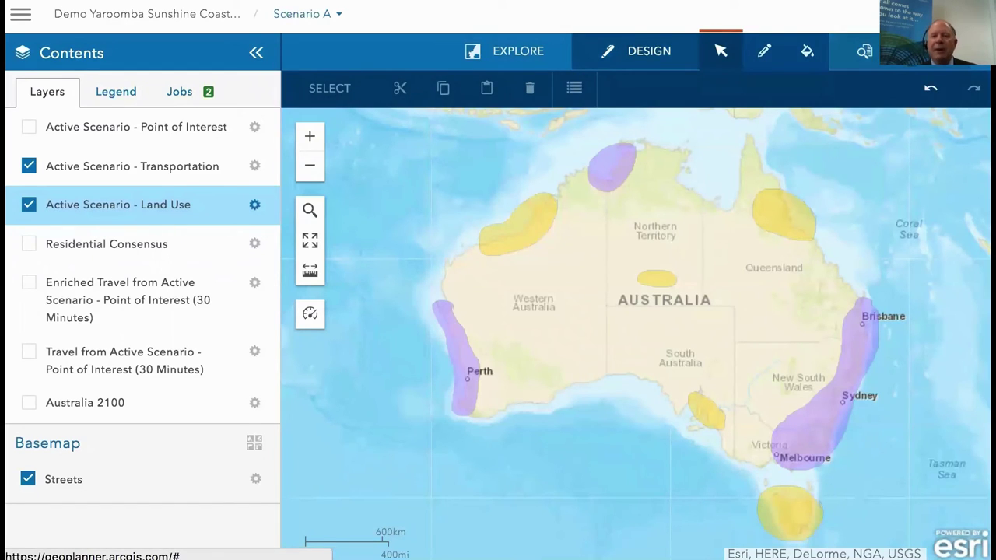
left_click(856, 51)
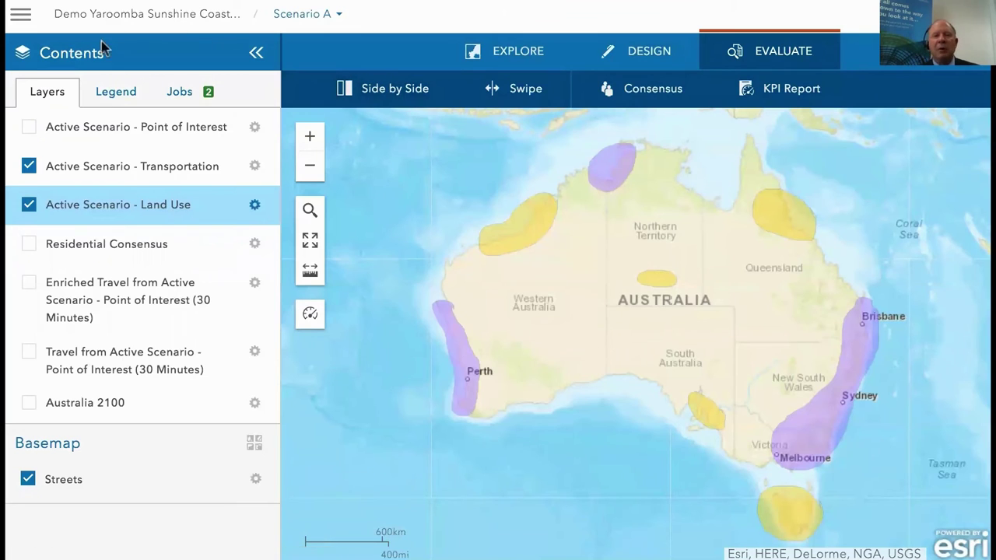
- Collapse the layer contents and open the existing Australia 2100 suitability model
left_click(254, 52)
left_click(400, 58)
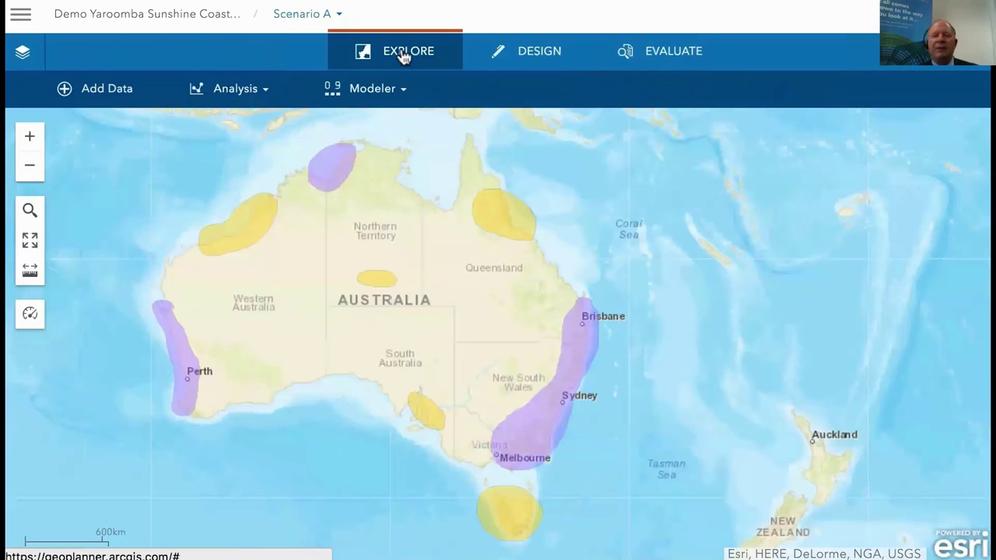
left_click(377, 90)
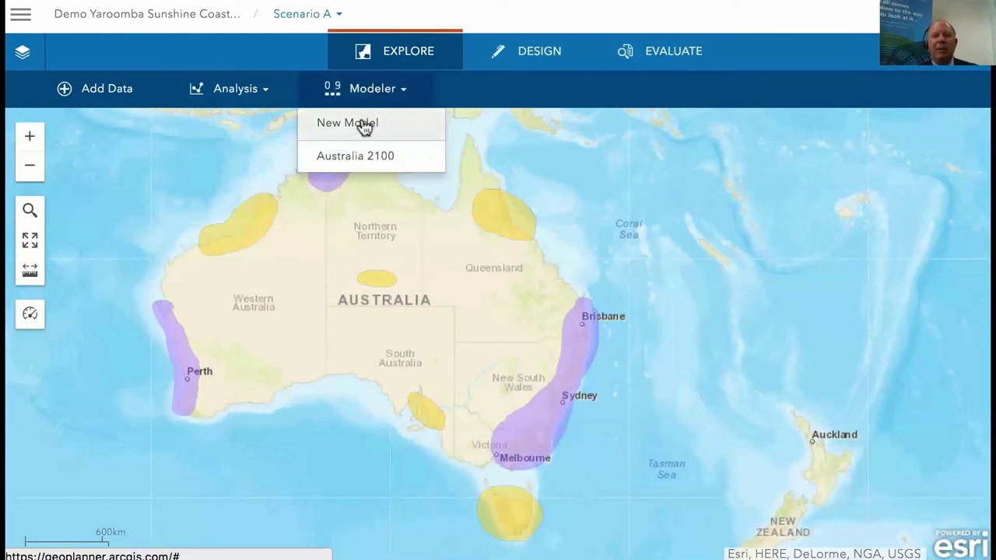
left_click(358, 159)
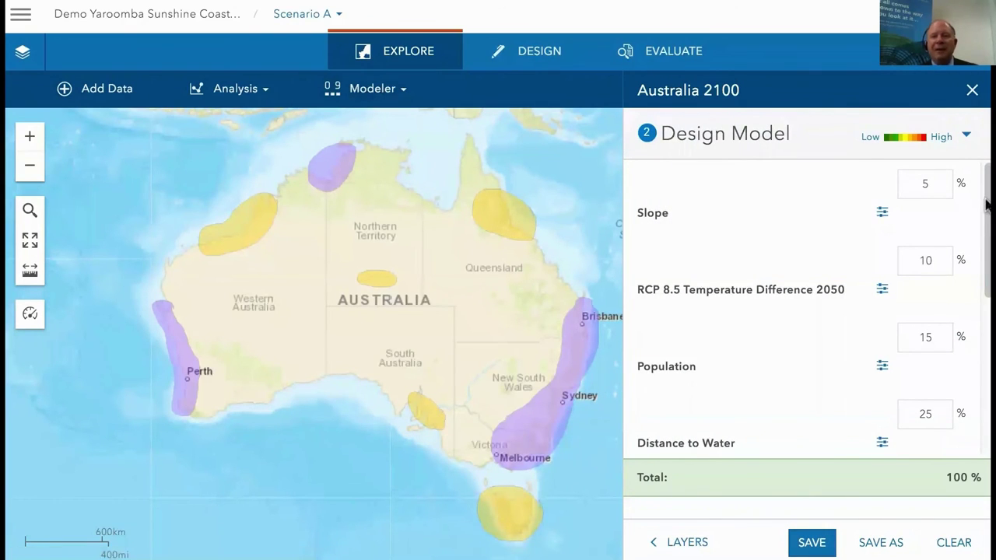
- Review the layer weights of the Australia 2100 model and examine the suitability scores of the GlobeCover classes
left_click_drag(985, 228, 972, 382)
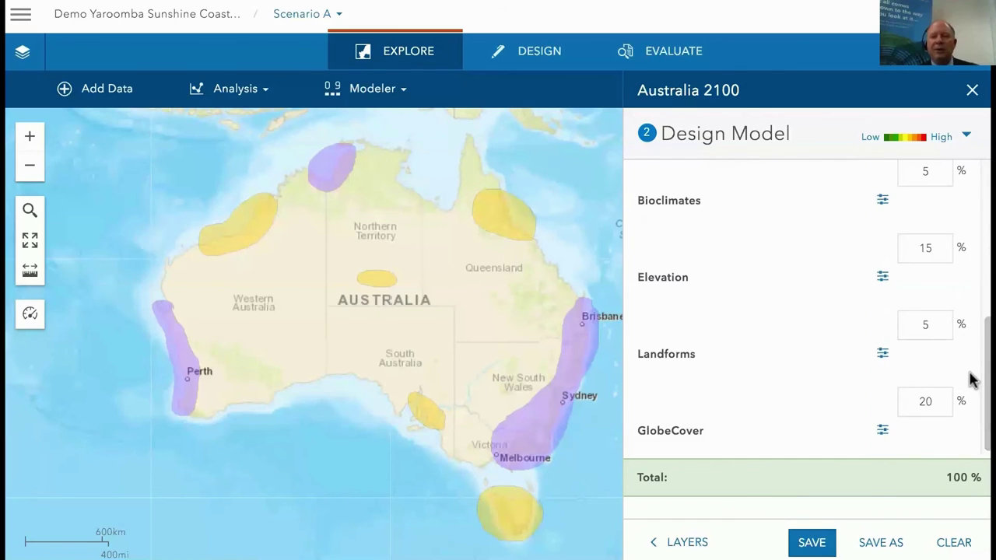
left_click(882, 430)
left_click_drag(988, 307, 985, 391)
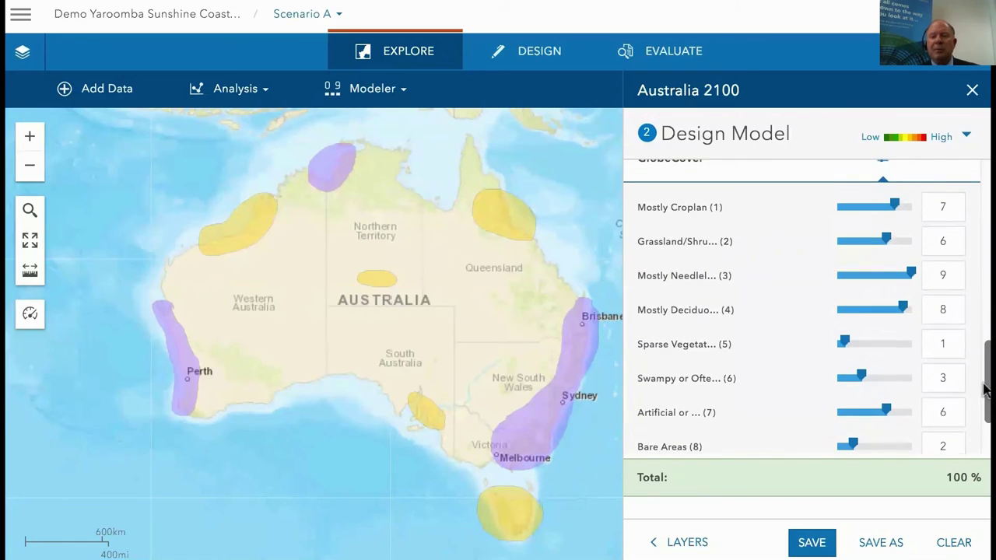
mouse_move(896, 205)
left_mouse_down()
mouse_move(870, 205)
mouse_move(897, 203)
left_mouse_up()
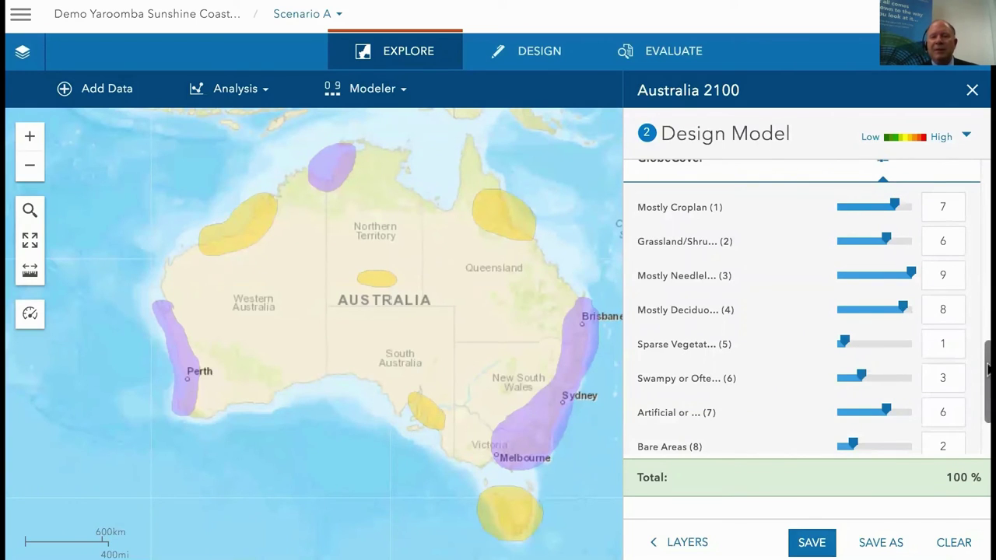
scroll(987, 374, "up", 1)
scroll(987, 373, "up", 2)
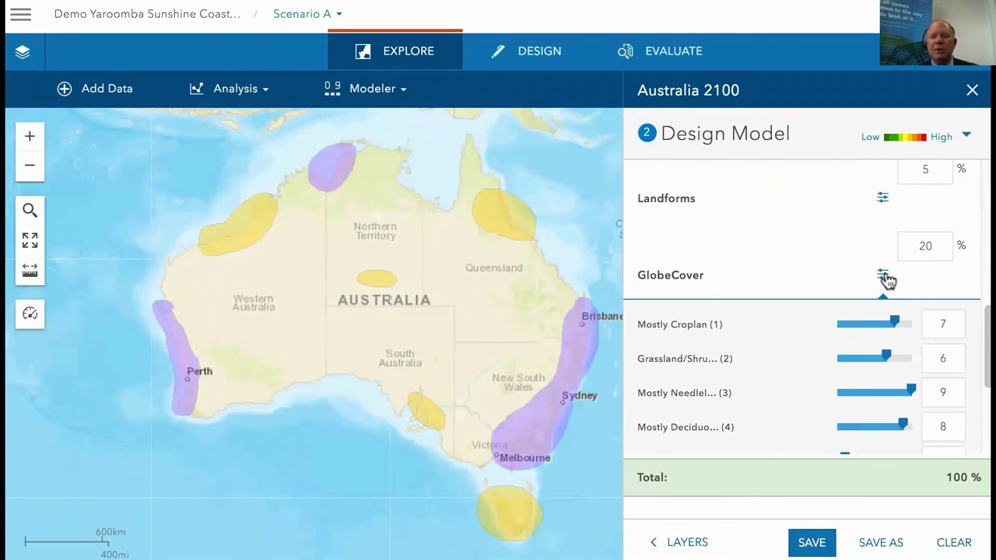
left_click(883, 275)
- Examine the suitability scores of the Slope classes, from Very Low to Very High
left_click_drag(988, 335, 987, 190)
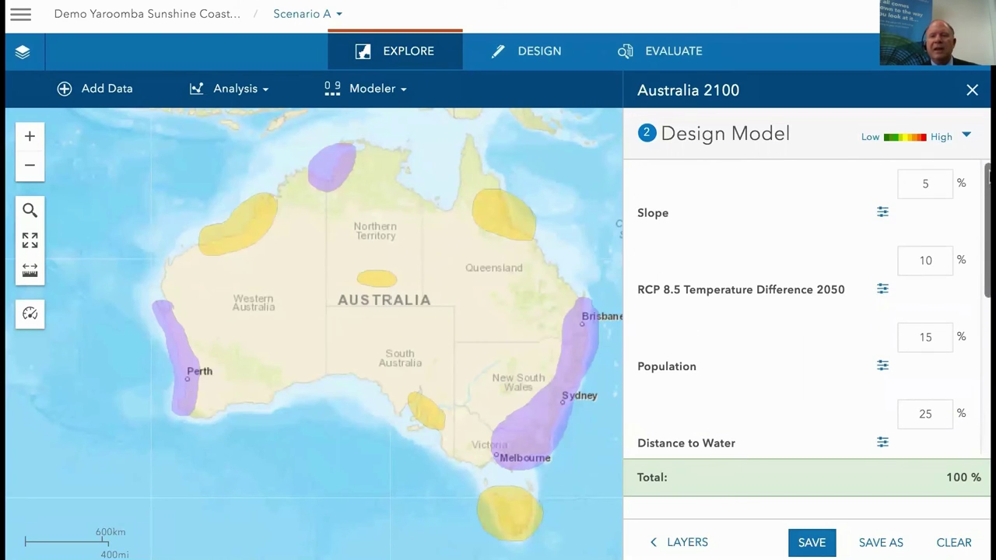
left_click(882, 213)
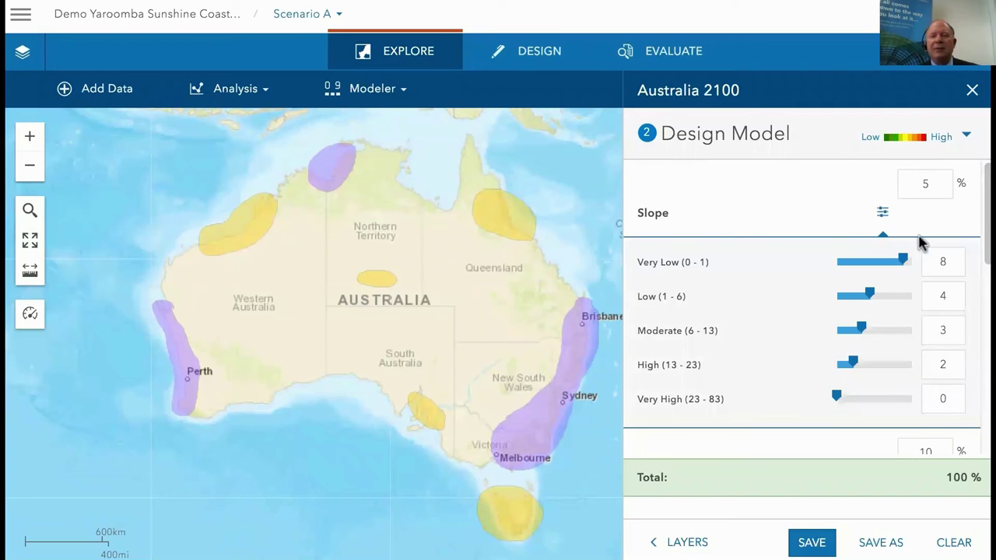
mouse_move(905, 259)
left_mouse_down()
mouse_move(861, 262)
mouse_move(904, 258)
left_mouse_up()
left_click(883, 213)
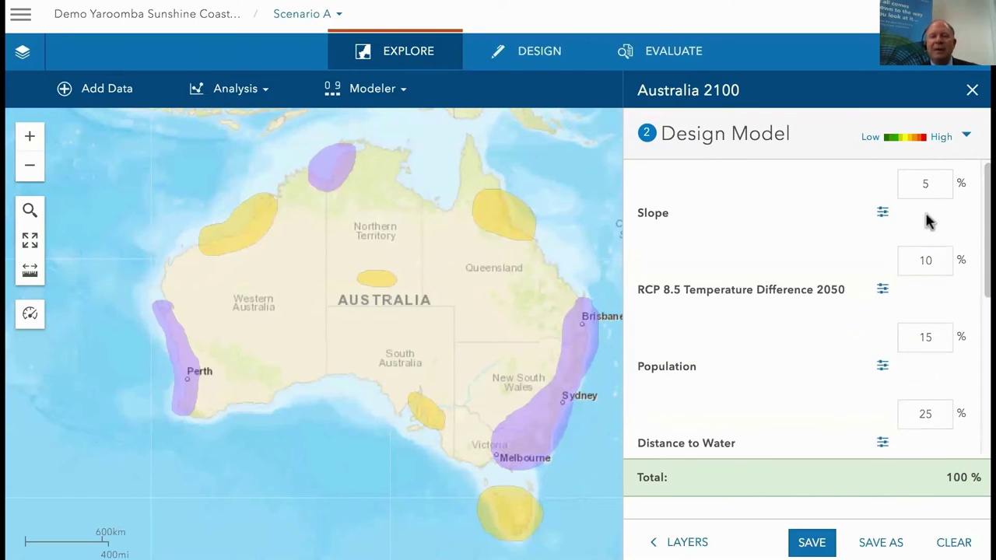
- Examine the suitability scores of the RCP 8.5 Temperature Difference 2050 classes
left_click_drag(981, 228, 987, 263)
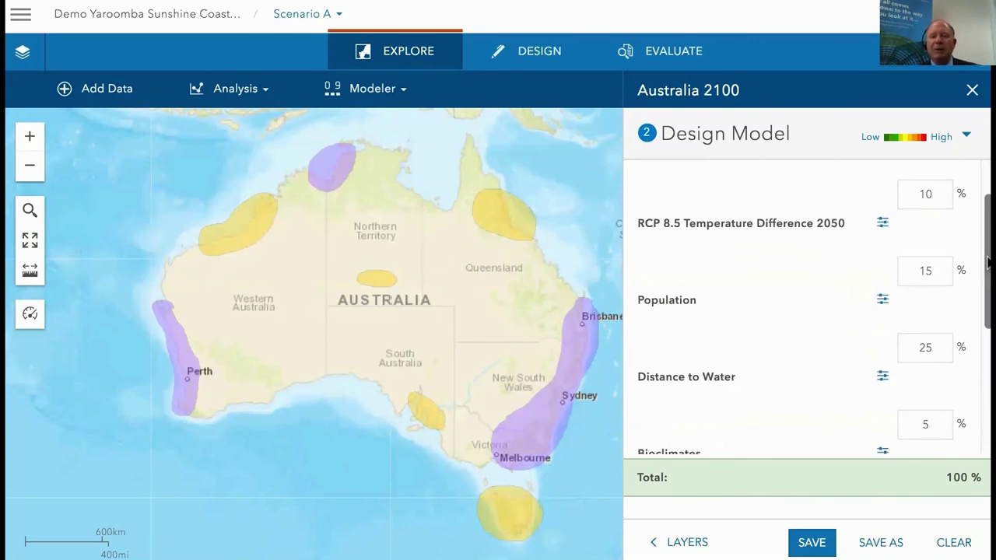
left_click(882, 223)
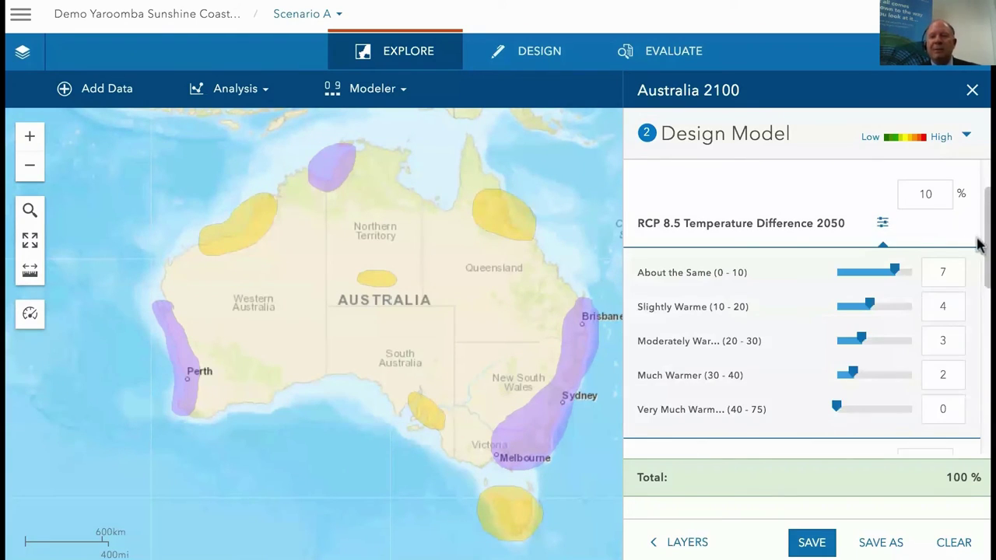
mouse_move(988, 244)
left_mouse_down()
mouse_move(978, 296)
mouse_move(978, 249)
left_mouse_up()
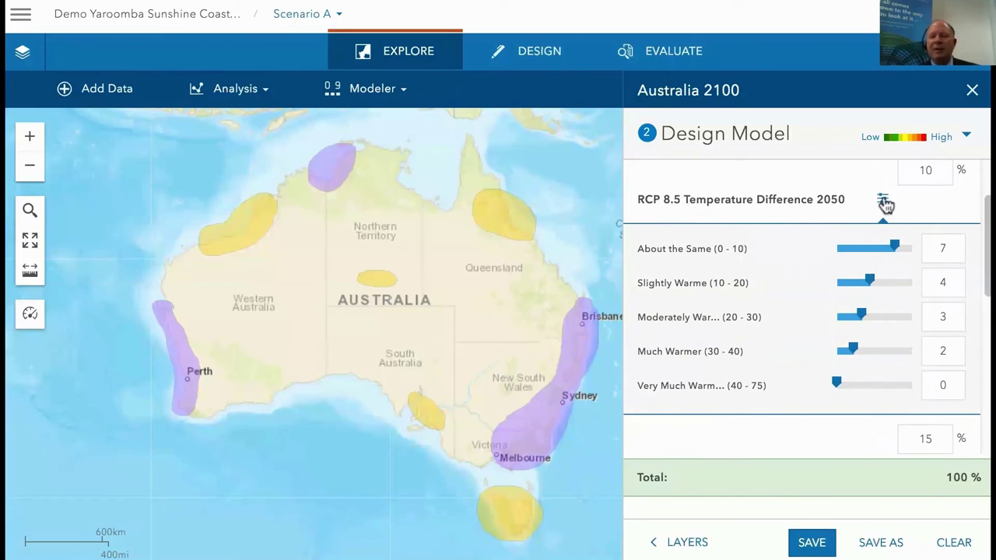
left_click(884, 201)
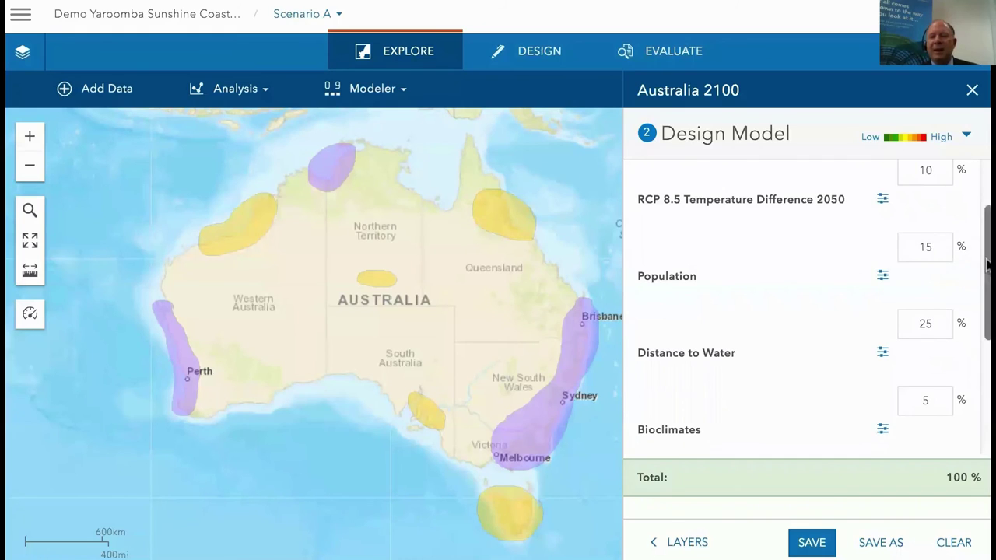
- Try a Slope weight of 15 %, check its effect on the total, and set the weight back to 5 %
left_click_drag(986, 249, 985, 216)
double_click(906, 181)
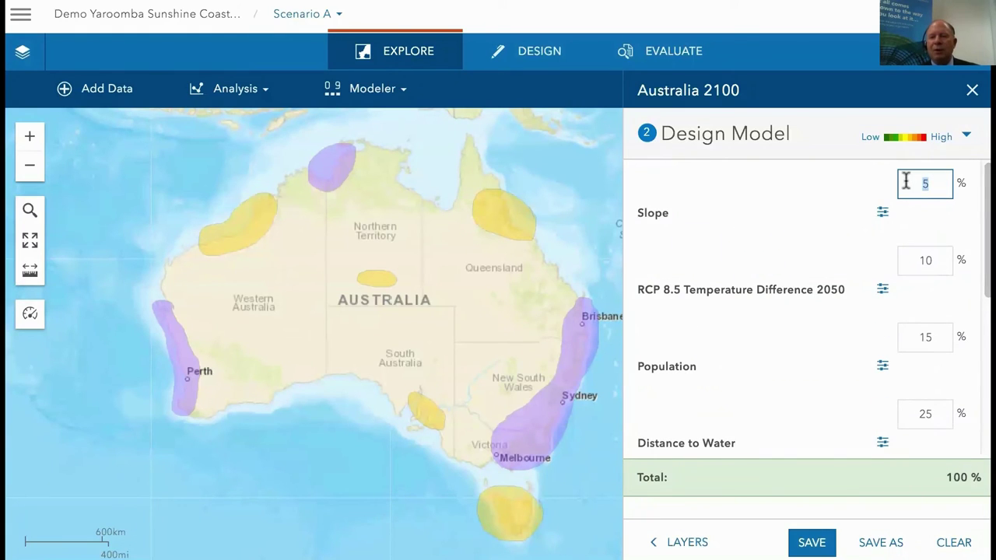
type("15")
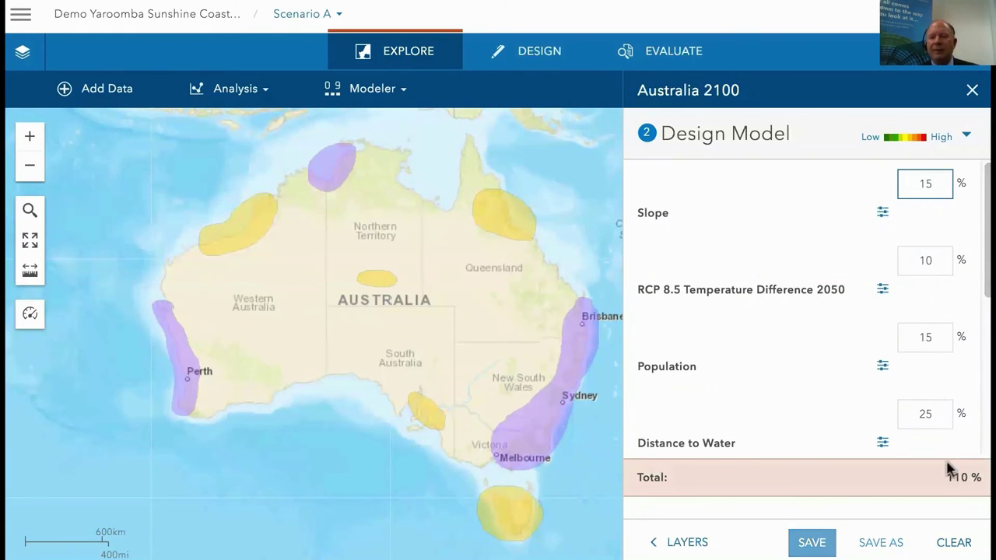
left_click_drag(948, 477, 972, 473)
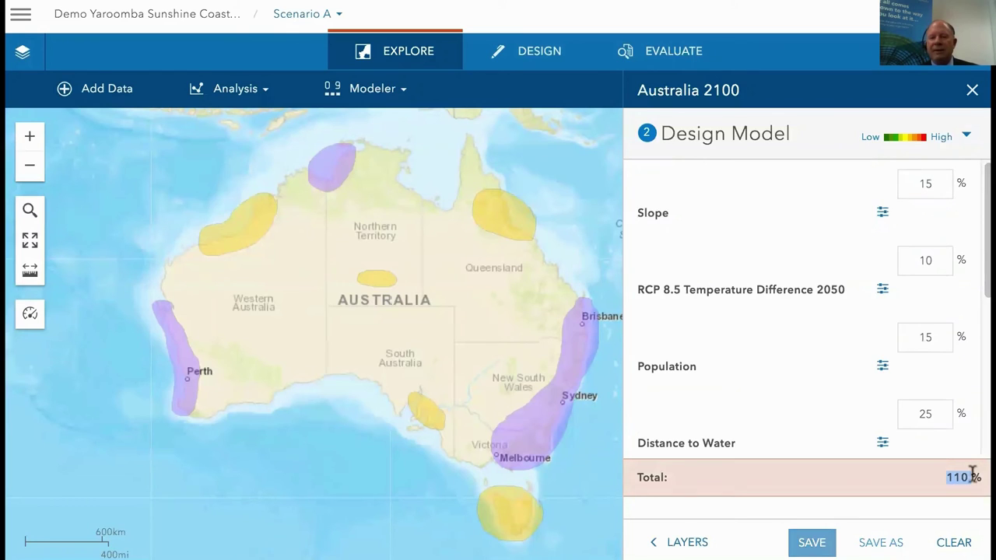
double_click(921, 185)
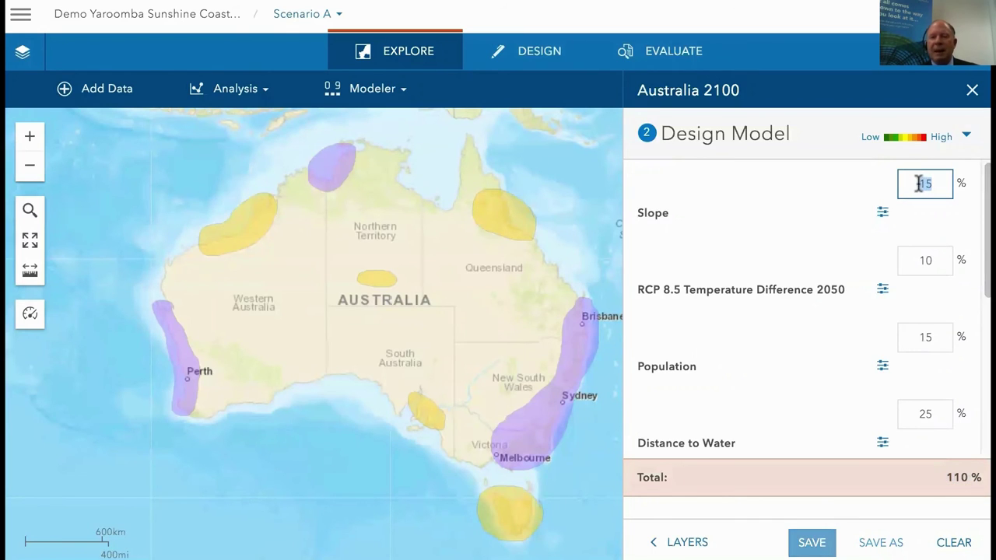
type("5")
- Return to the model's layer selection and look through the layers available for the analysis
left_click(678, 542)
scroll(810, 335, "down", 2)
scroll(809, 334, "down", 5)
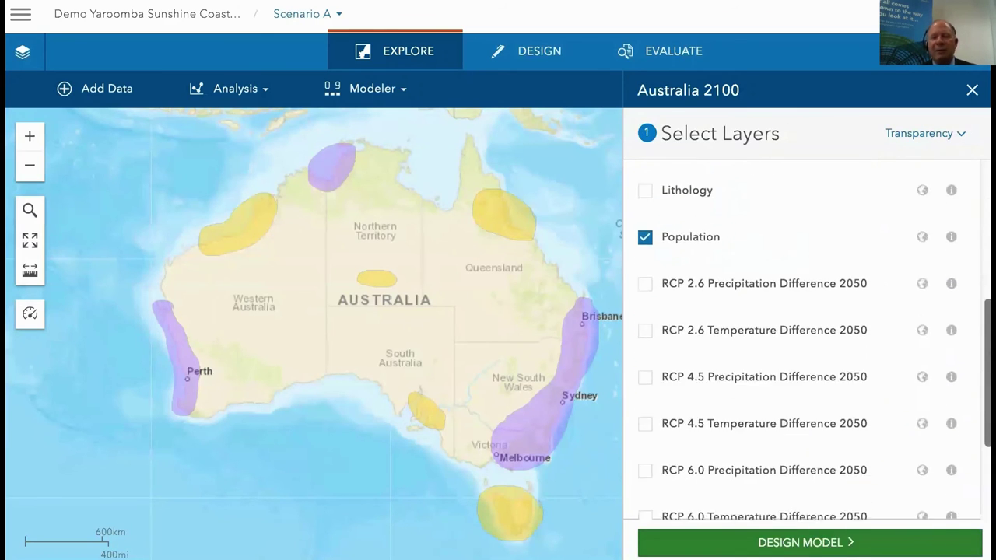
scroll(980, 203, "up", 8)
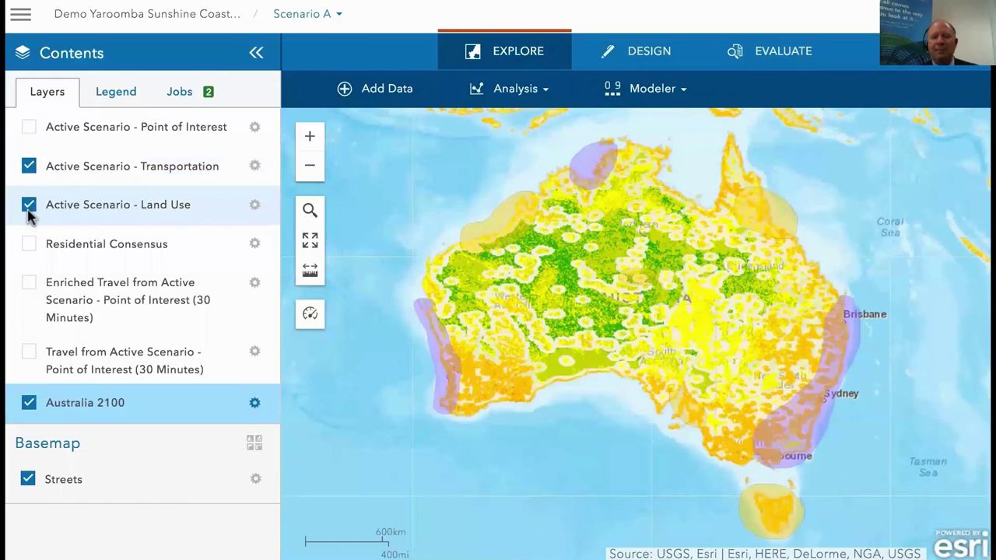
- Hide the Active Scenario - Land Use layer and inspect the Australia 2100 suitability result around Melbourne
left_click(29, 205)
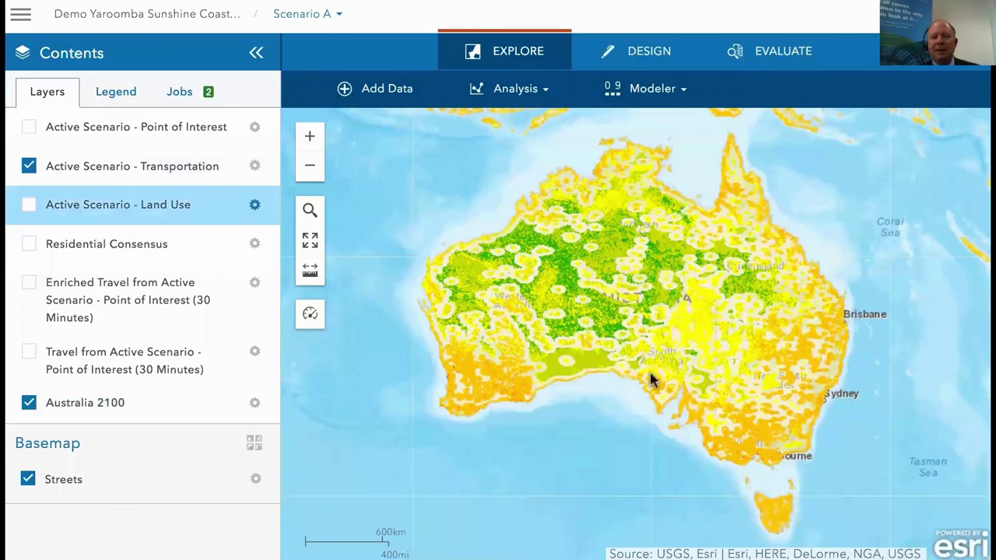
scroll(747, 376, "down", 3)
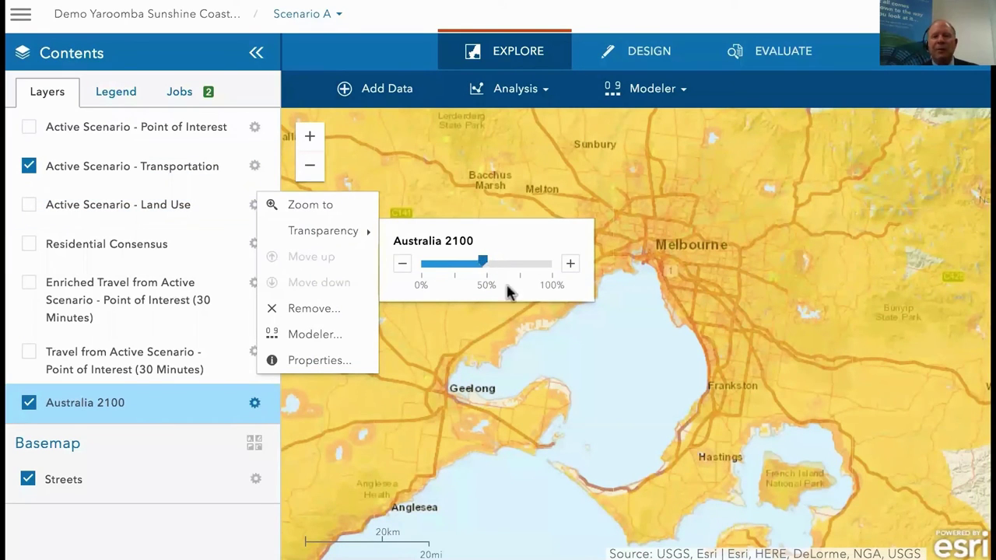
left_click(340, 421)
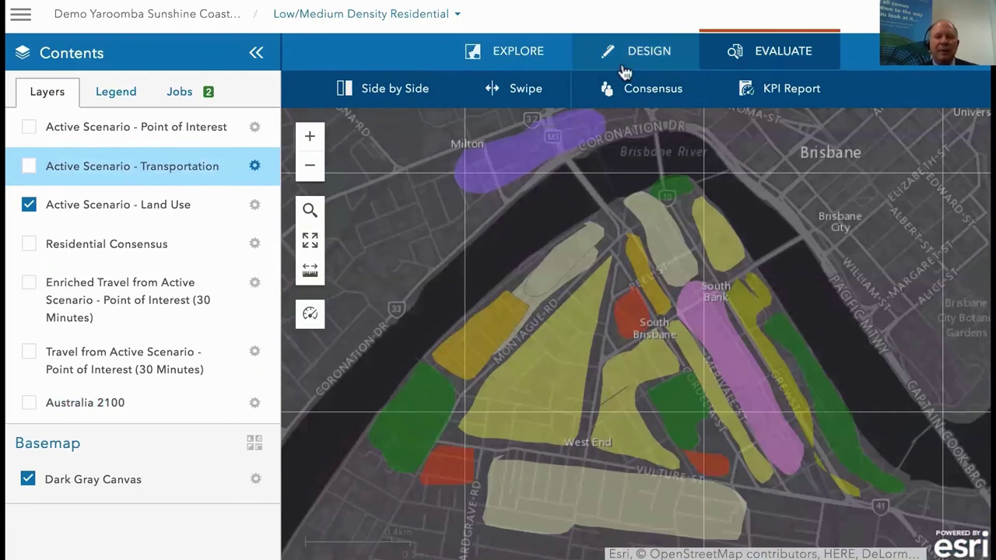
- Make High Density Residential the active scenario and turn on the side-by-side map comparison
left_click(447, 17)
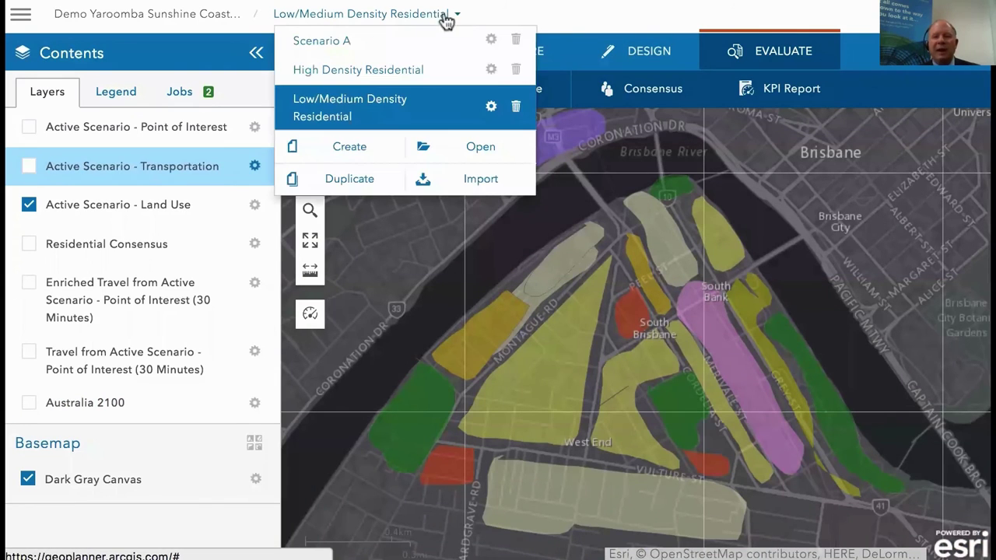
left_click(367, 72)
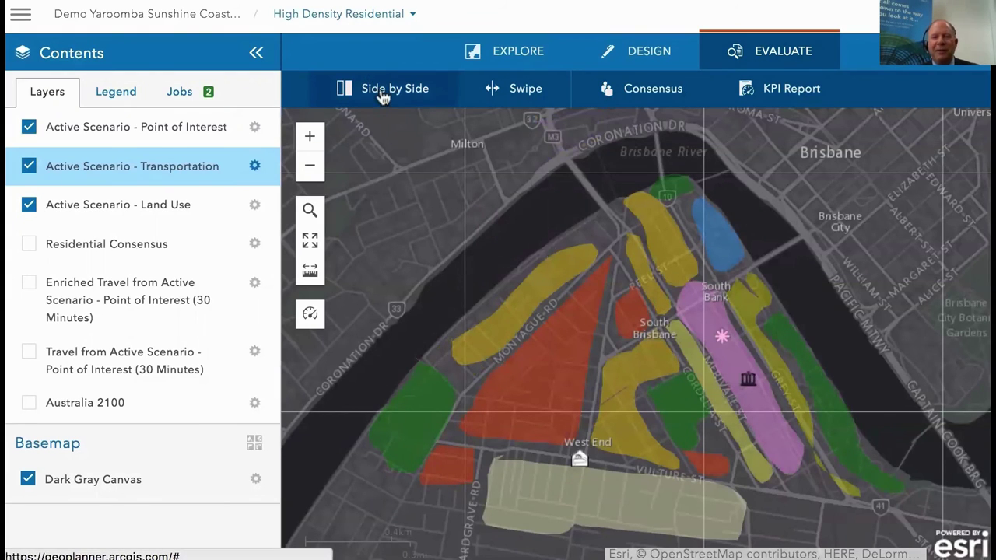
left_click(383, 92)
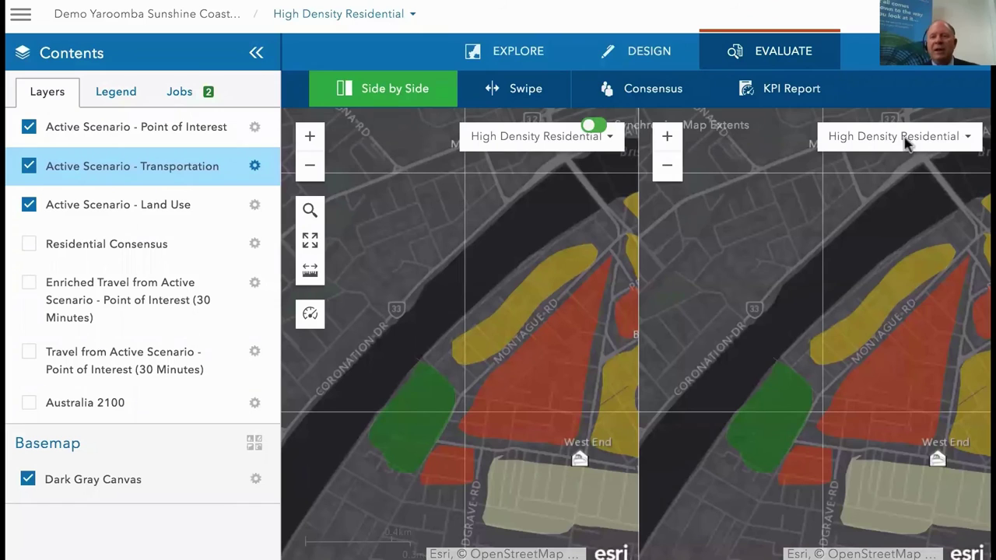
- Switch the first comparison map to the Low/Medium Density Residential scenario and compare it with High Density Residential around South Brisbane
left_click(553, 146)
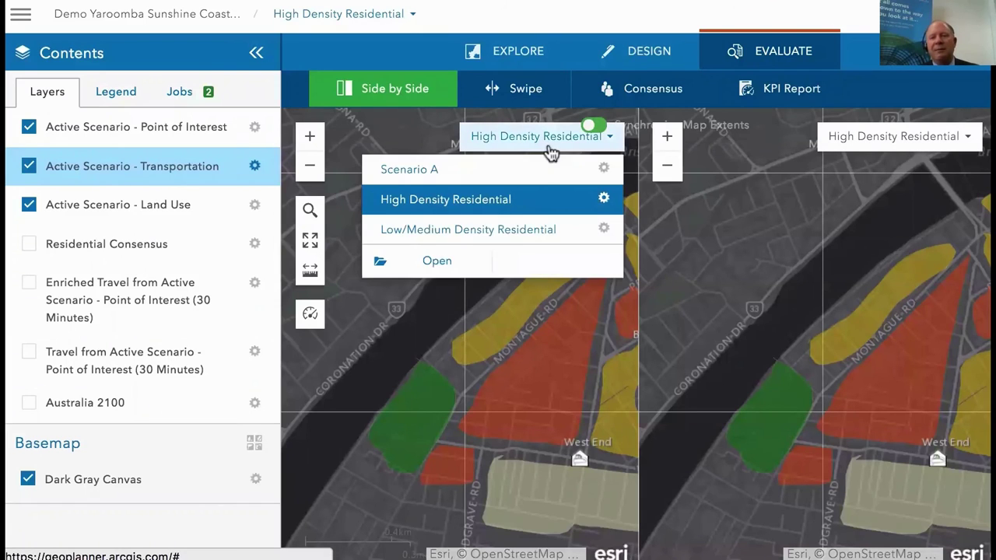
left_click(493, 231)
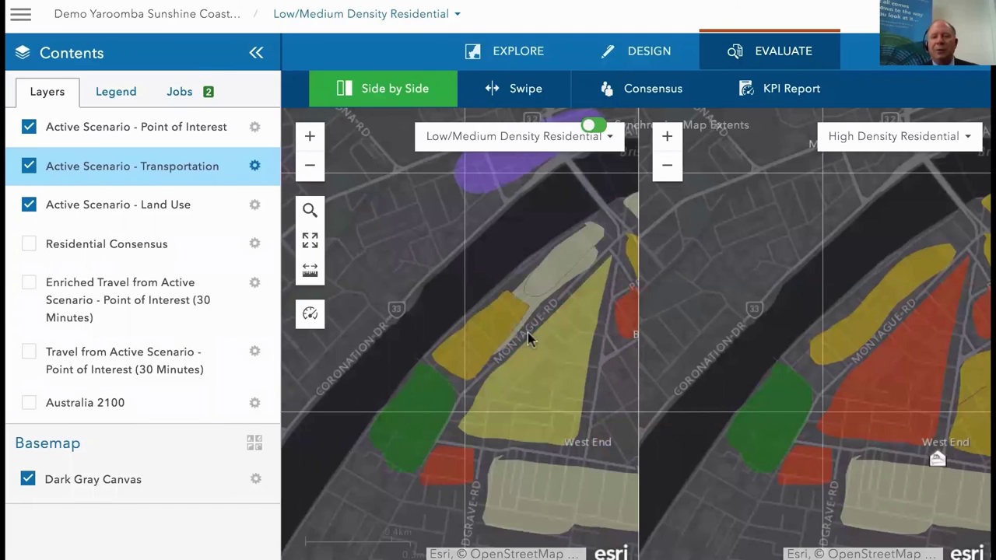
left_click_drag(529, 351, 407, 353)
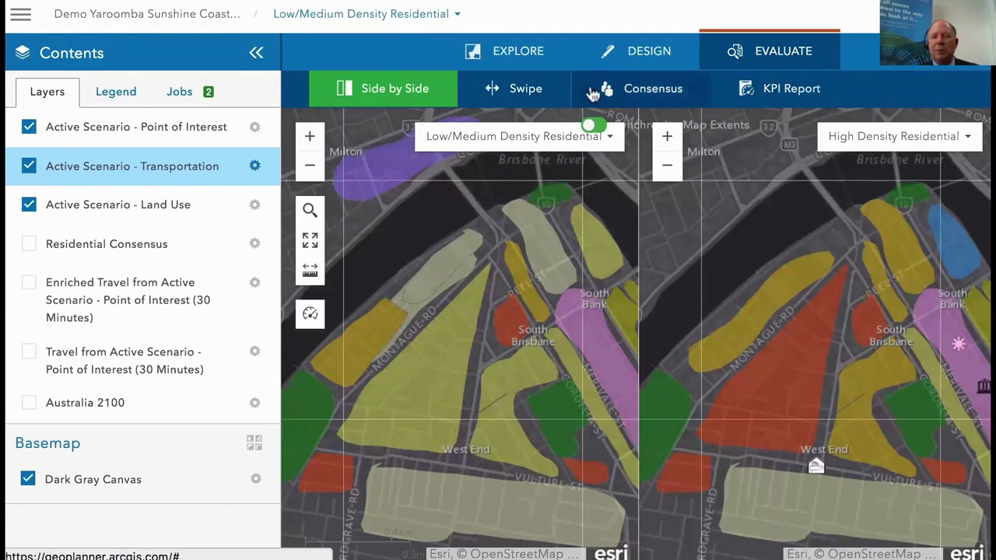
- Set up a Consensus analysis on Active Scenario - Land Use, limited to the Residential High Density, Low Density and Medium Density types
left_click(646, 91)
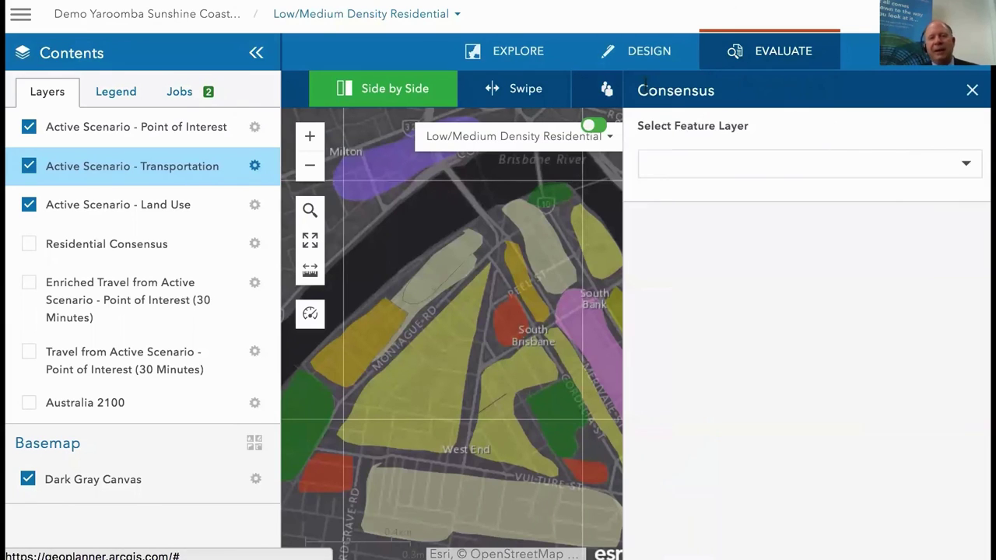
left_click(967, 168)
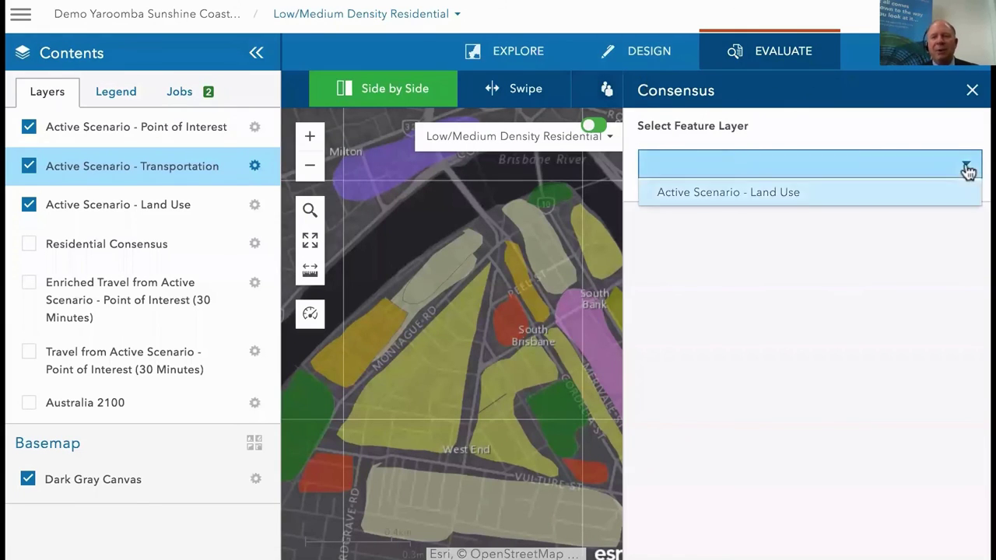
left_click(804, 194)
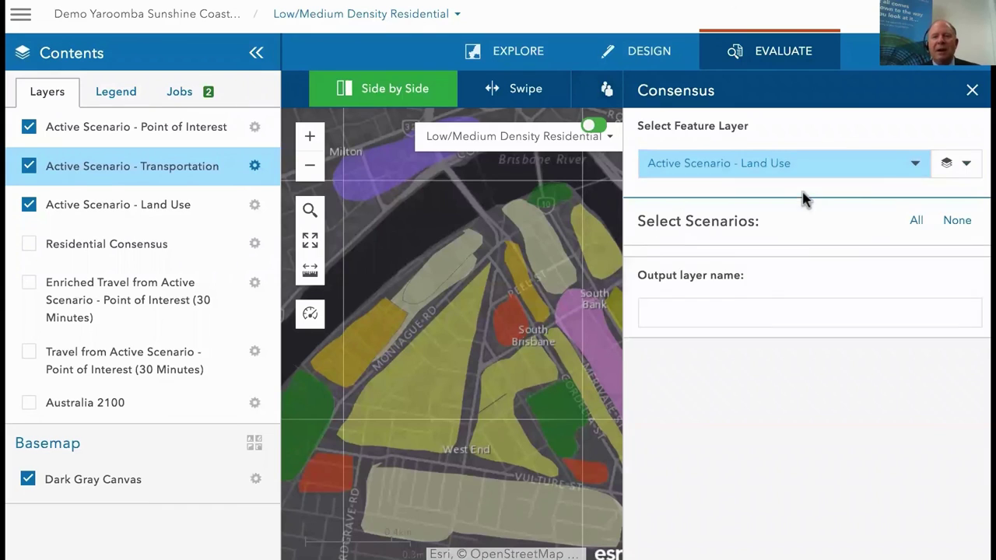
left_click(969, 166)
scroll(973, 397, "down", 3)
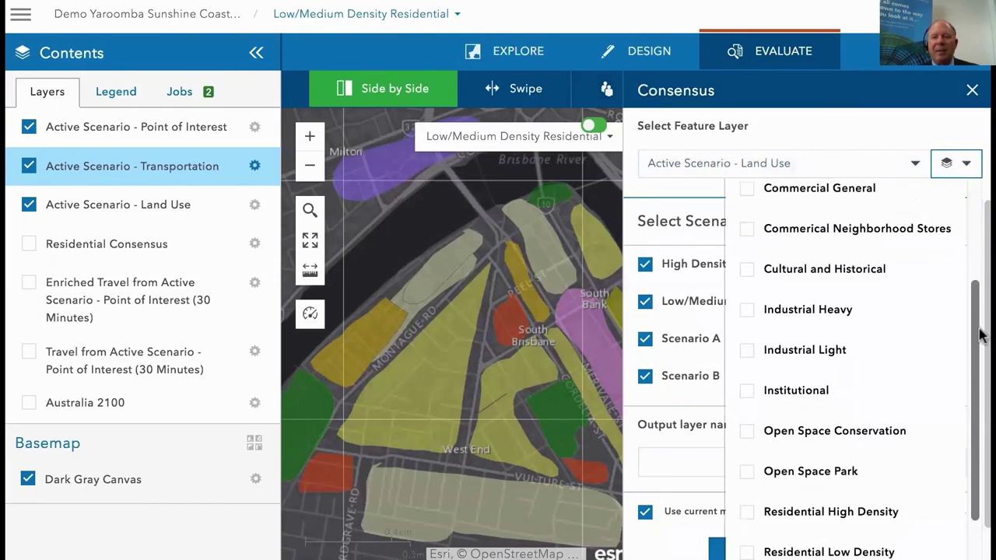
left_click(747, 446)
left_click(747, 487)
left_click(747, 528)
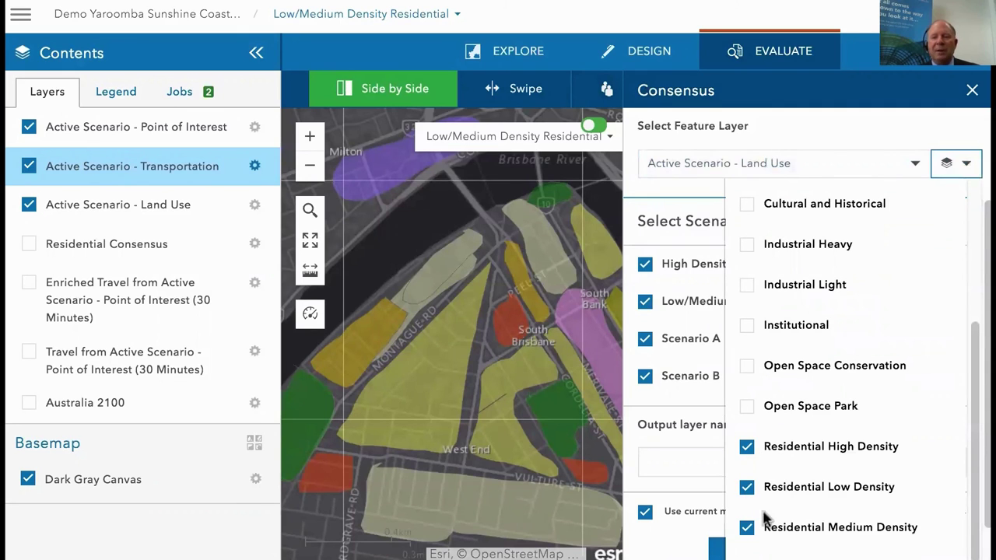
left_click(952, 169)
- Name the consensus output layer Residential COnsensus and close the analysis setup
left_click(678, 457)
type("R")
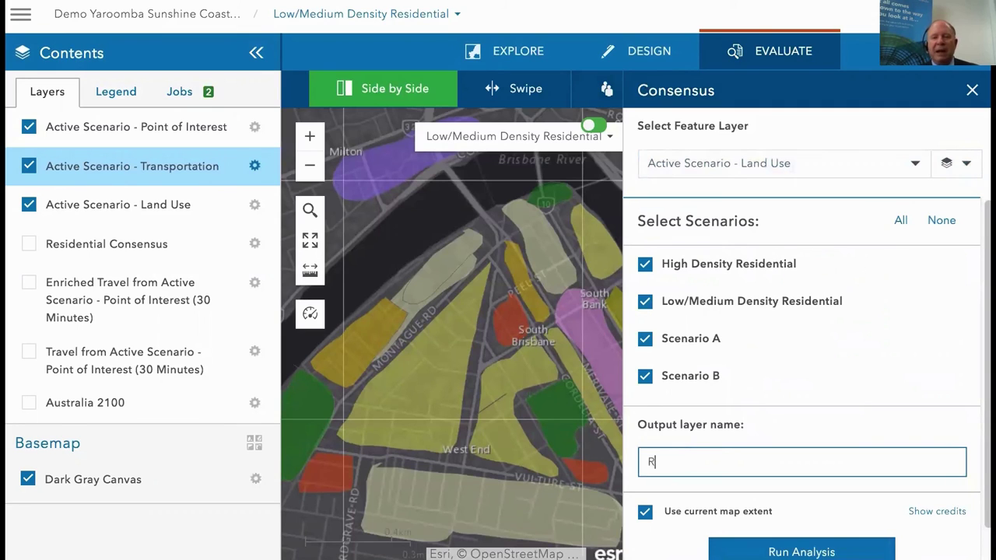
type("esidential COnsensus")
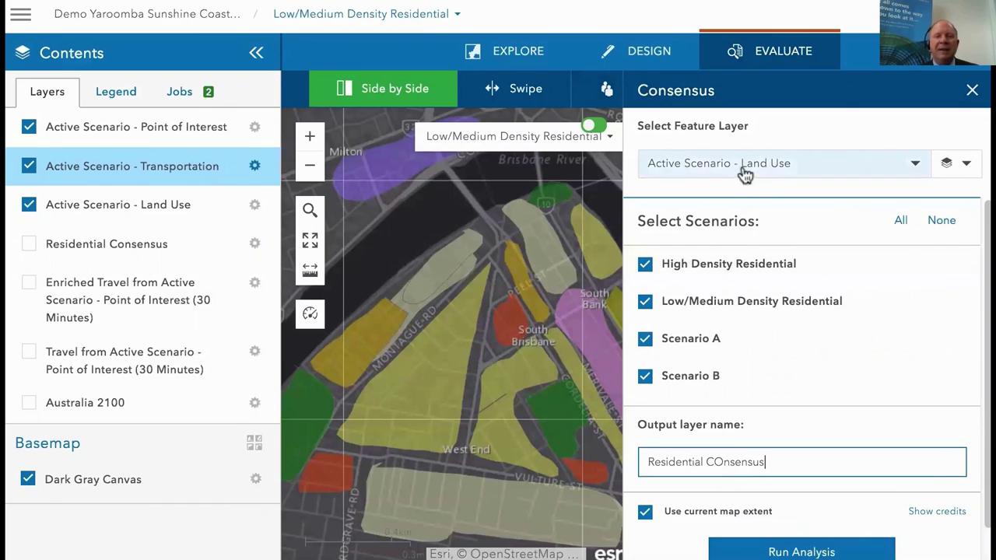
left_click(793, 552)
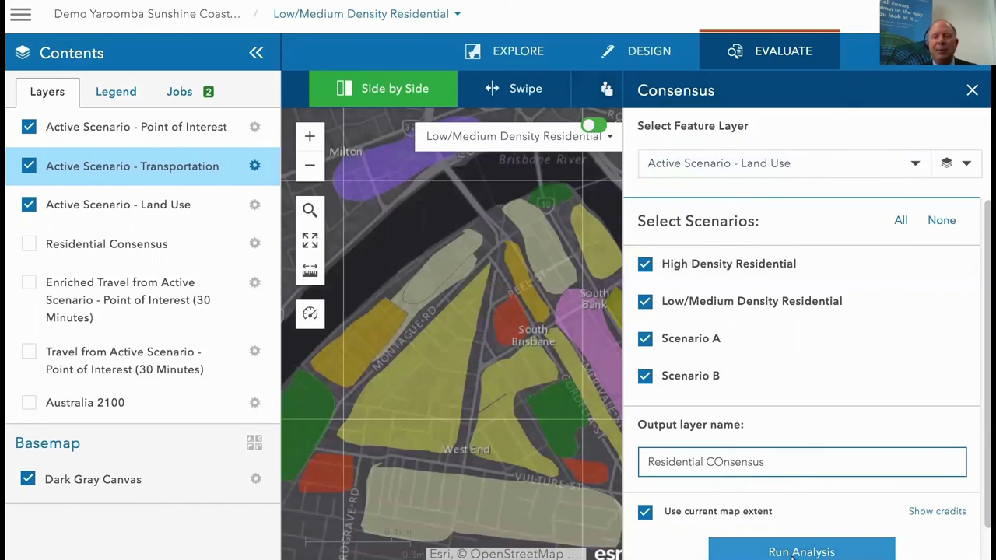
left_click(973, 91)
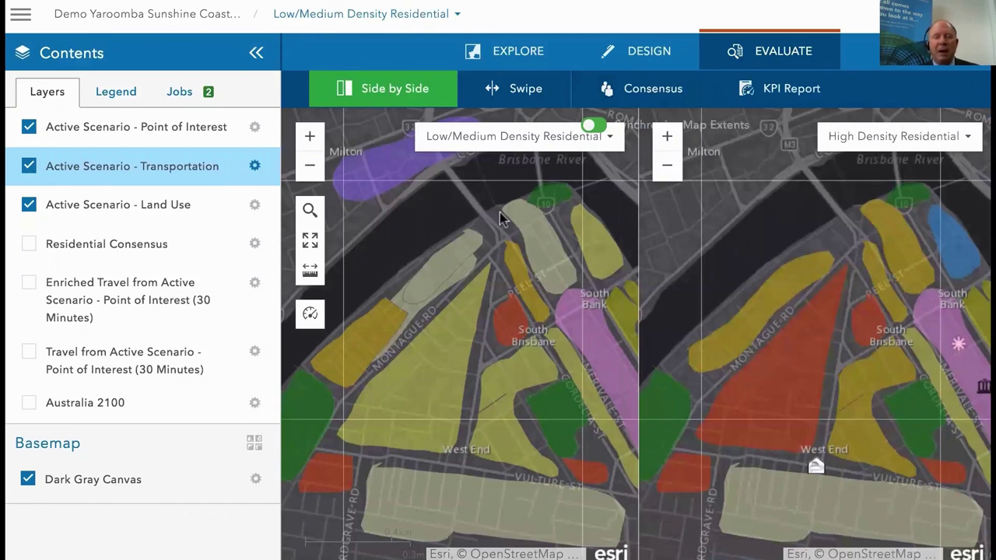
- Return to a single map and display the Residential Consensus layer in place of Active Scenario - Land Use
left_click(370, 92)
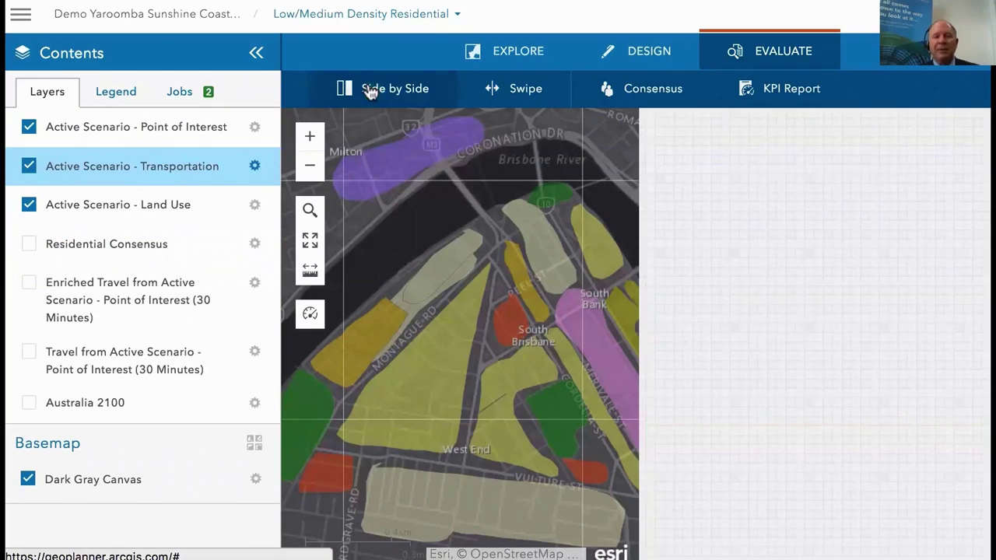
left_click_drag(448, 353, 522, 340)
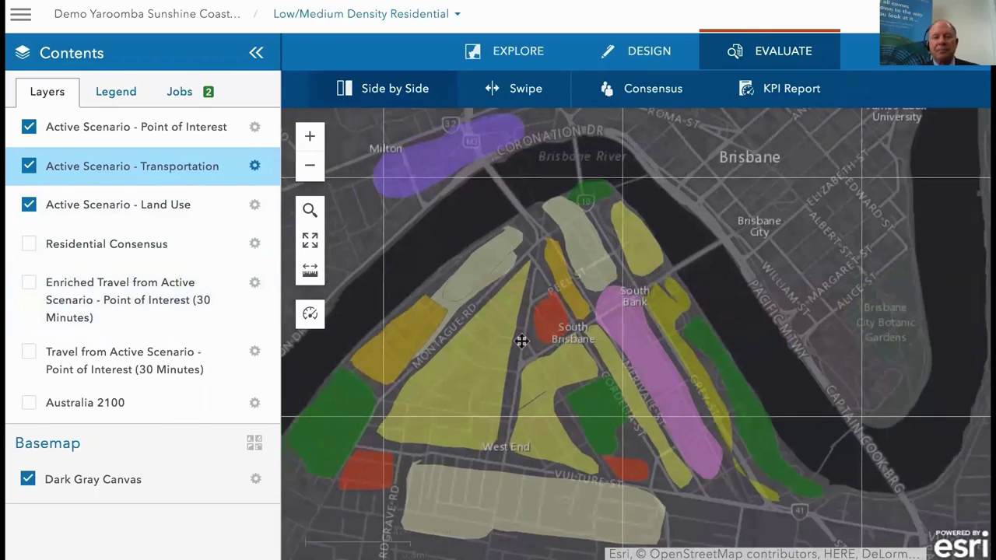
left_click(29, 243)
left_click(29, 205)
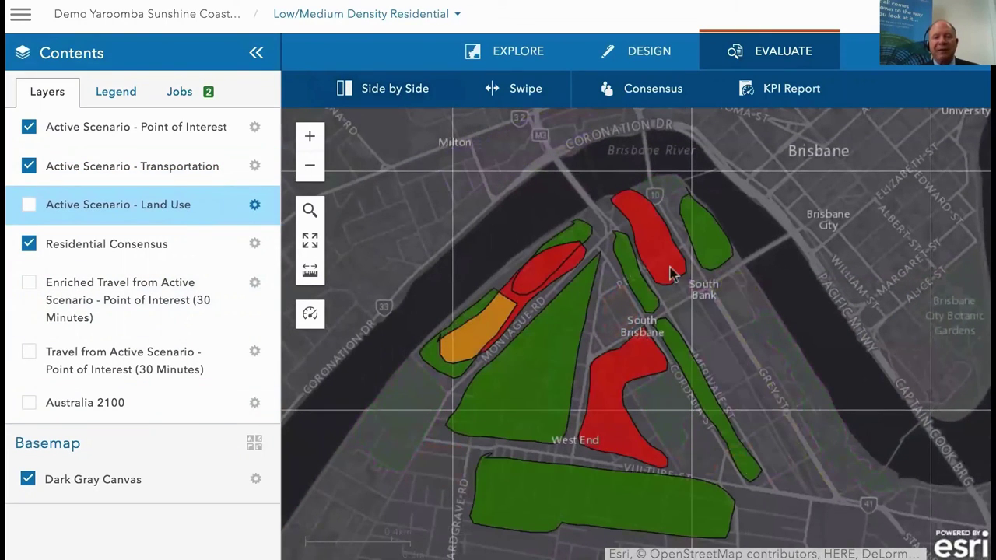
- Inspect the consensus details of the red polygon and the adjoining orange polygon along Montague Rd
left_click(535, 277)
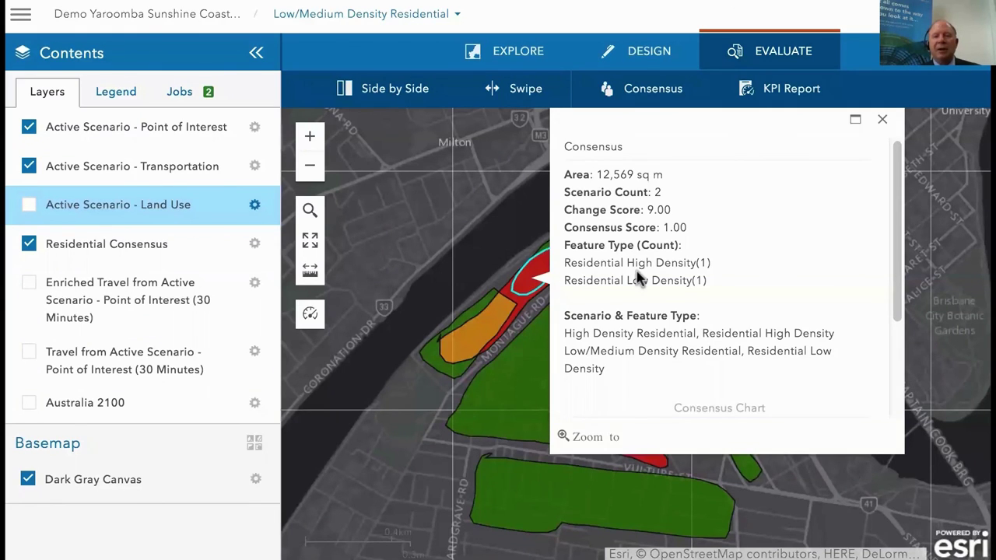
left_click(882, 121)
left_click(485, 338)
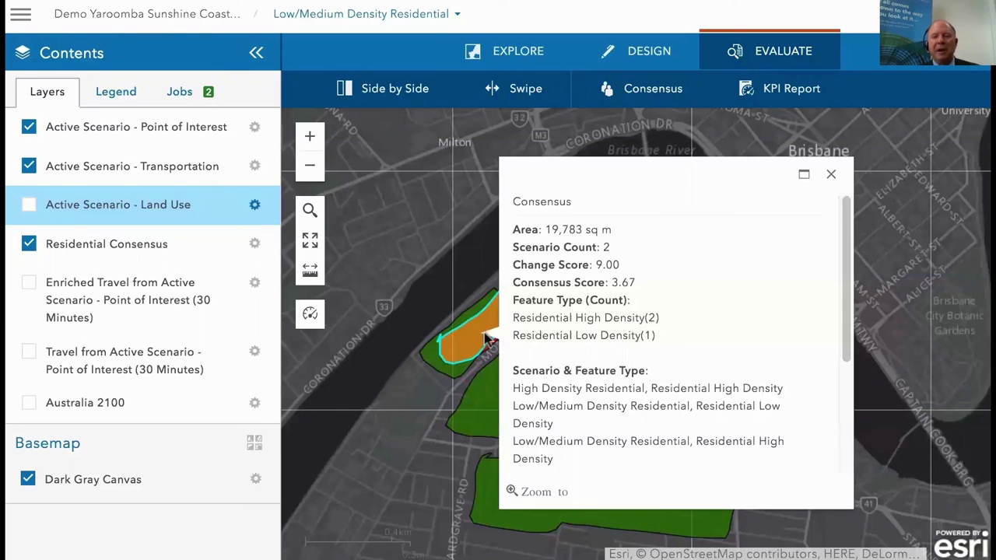